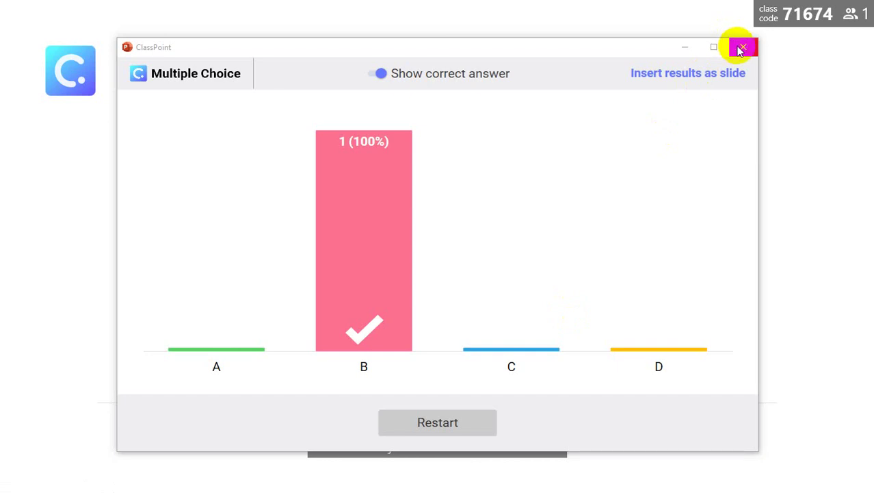
# Step: Close the multiple-choice results window and exit the slide show
pyautogui.click(743, 47)
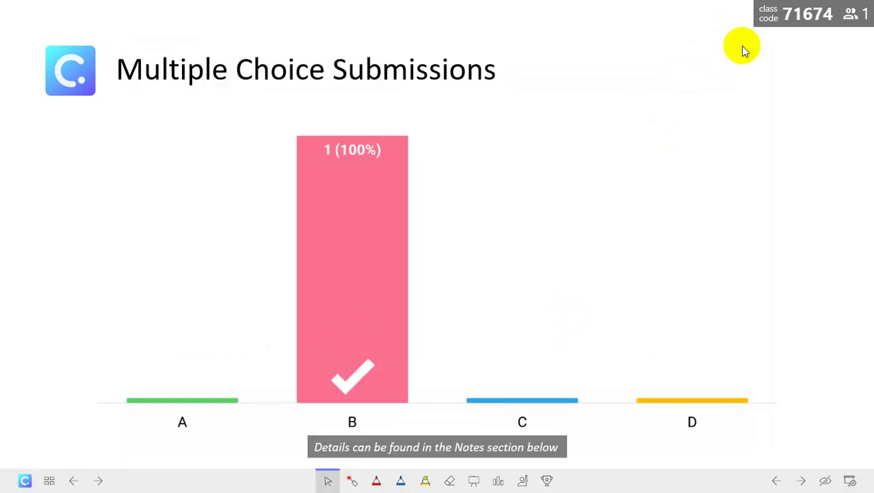
pyautogui.click(691, 209)
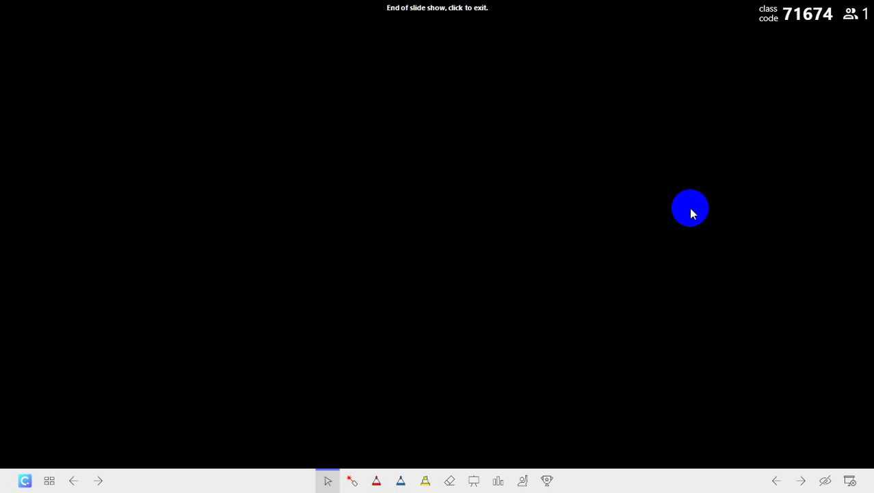
pyautogui.click(691, 209)
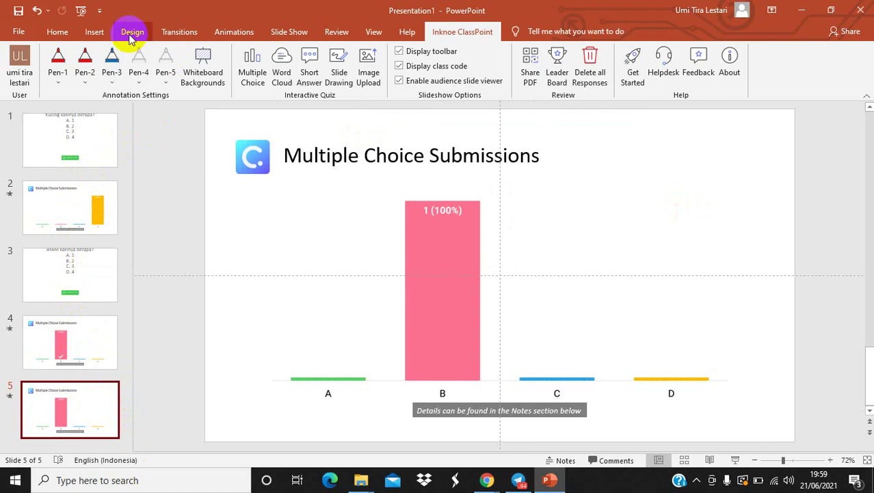
# Step: Undo the latest changes and delete the three Multiple Choice Submissions result slides, keeping only the two question slides
pyautogui.click(37, 11)
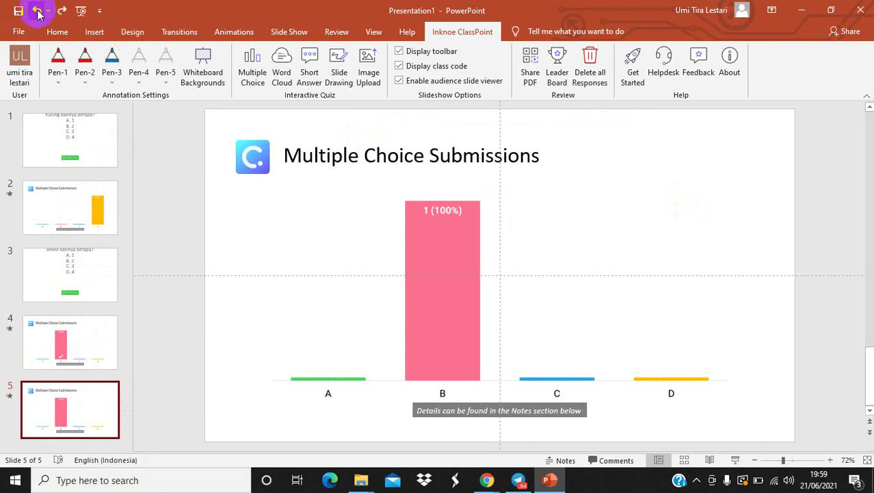
pyautogui.click(38, 11)
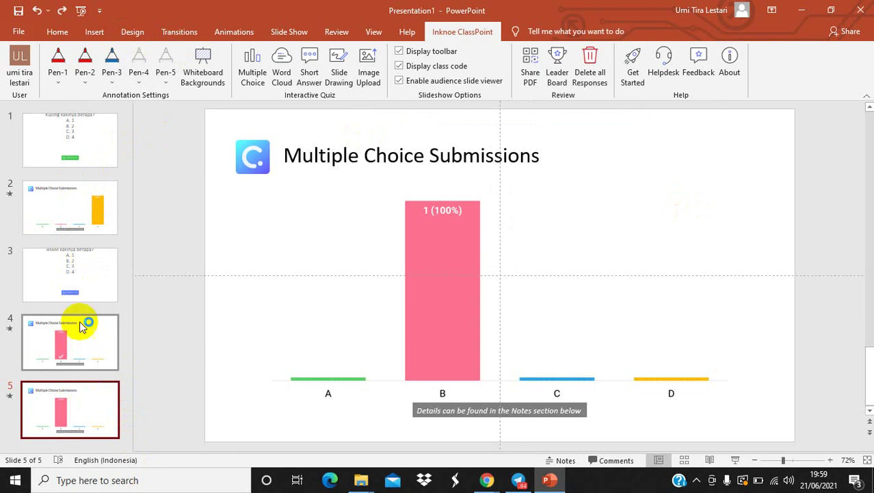
pyautogui.rightClick(87, 403)
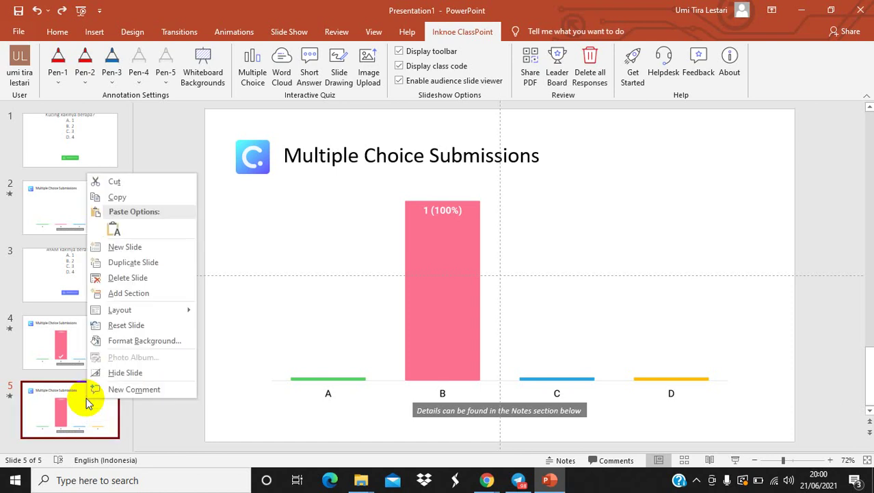
pyautogui.click(121, 277)
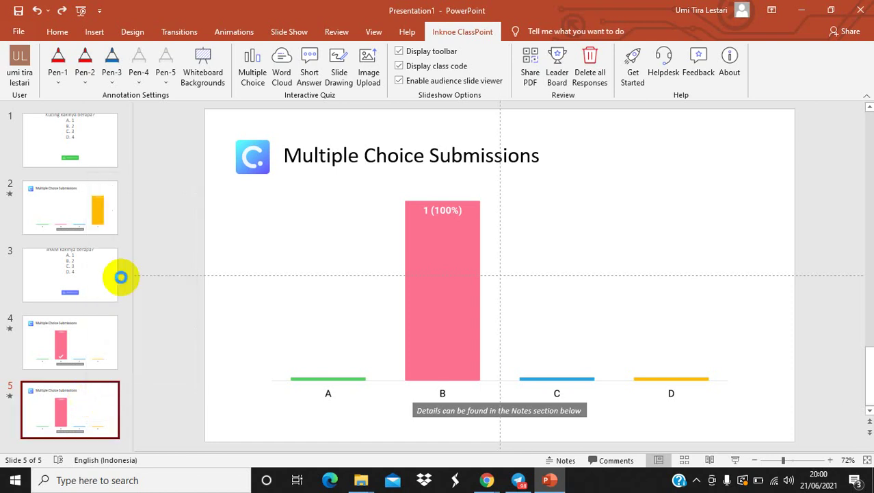
pyautogui.rightClick(102, 345)
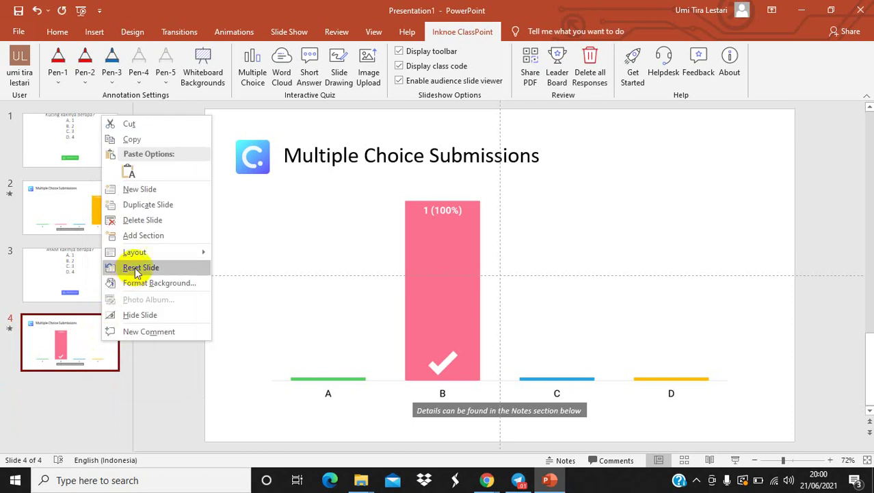
pyautogui.click(138, 220)
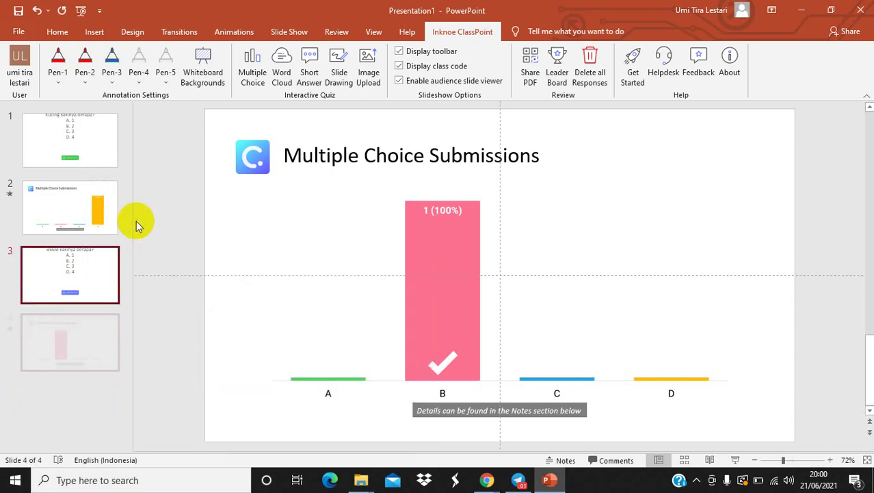
pyautogui.rightClick(89, 213)
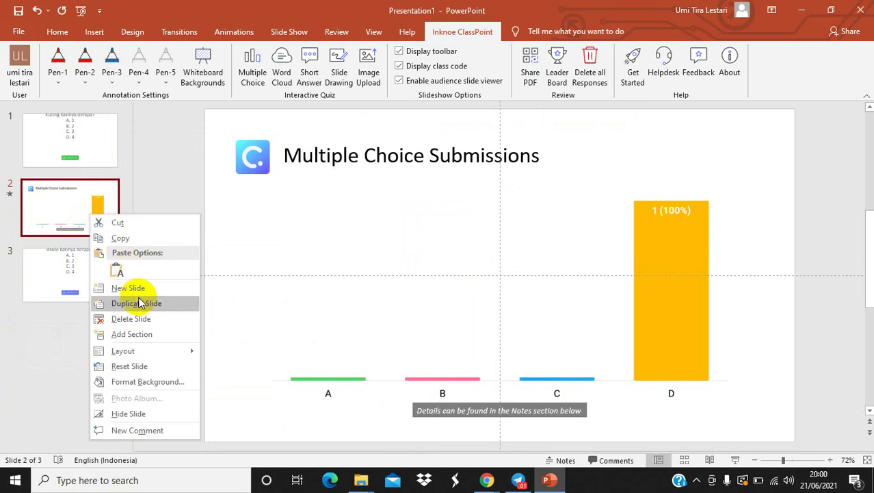
pyautogui.click(140, 320)
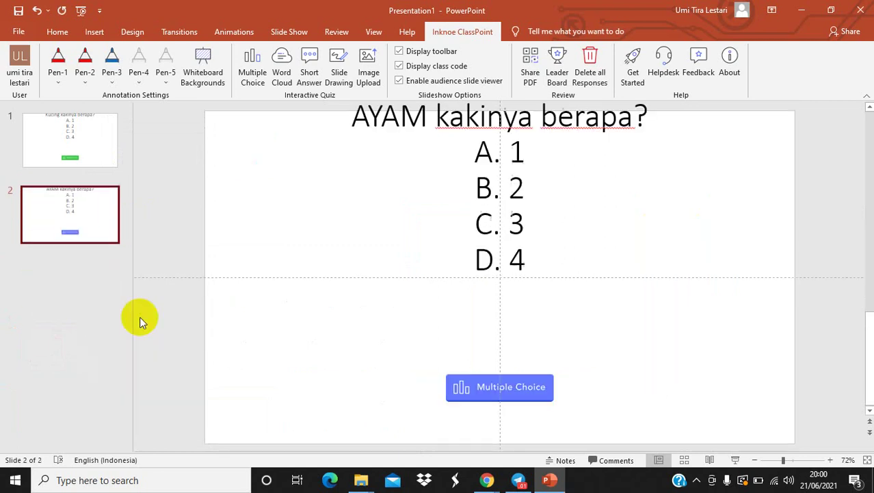
# Step: Enable Competition mode for the multiple-choice quiz on slide 1, the "Kucing kakinya berapa?" question
pyautogui.click(103, 143)
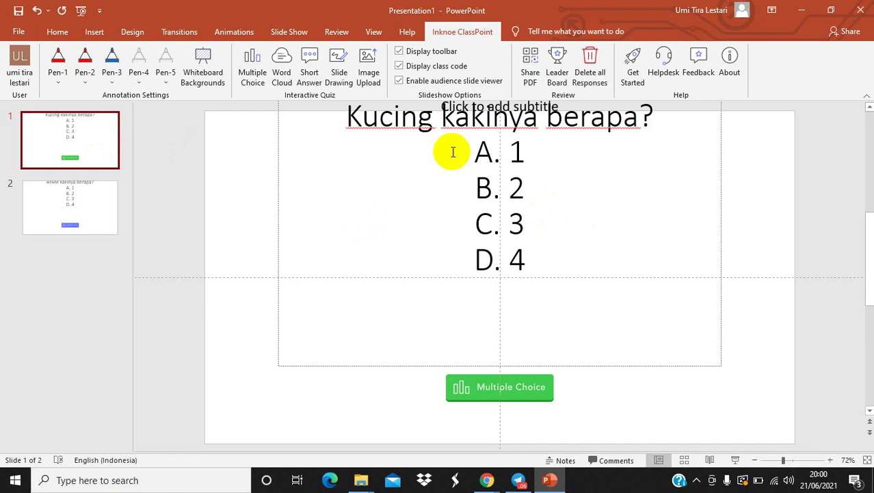
pyautogui.click(255, 64)
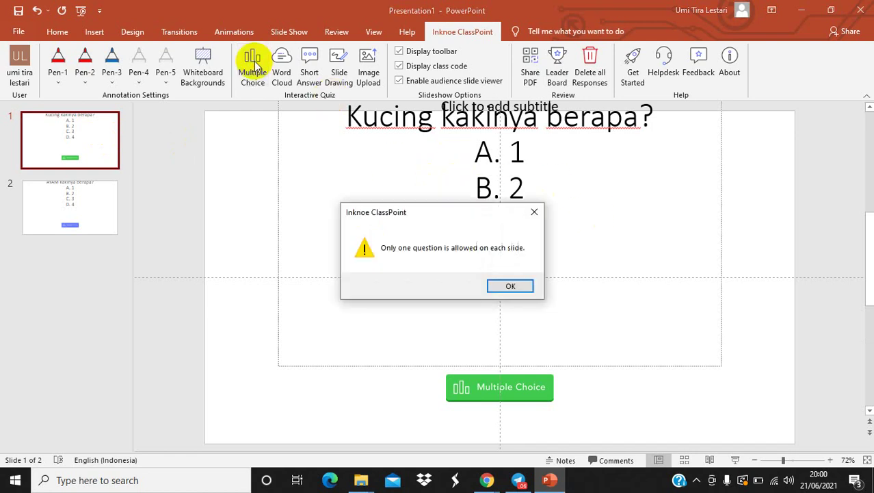
pyautogui.click(504, 286)
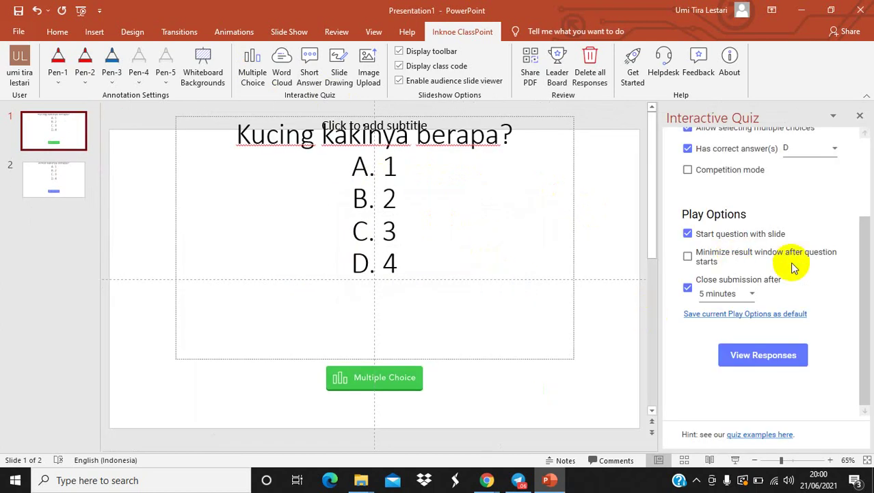
pyautogui.click(687, 171)
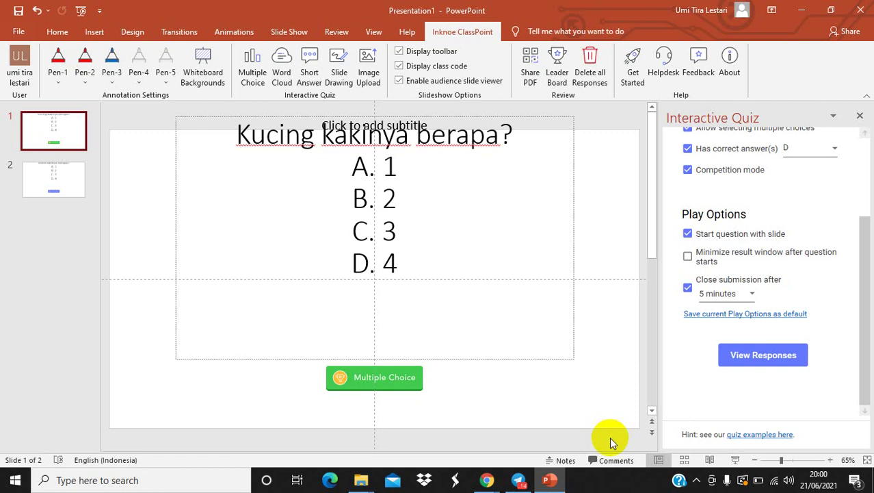
pyautogui.click(860, 116)
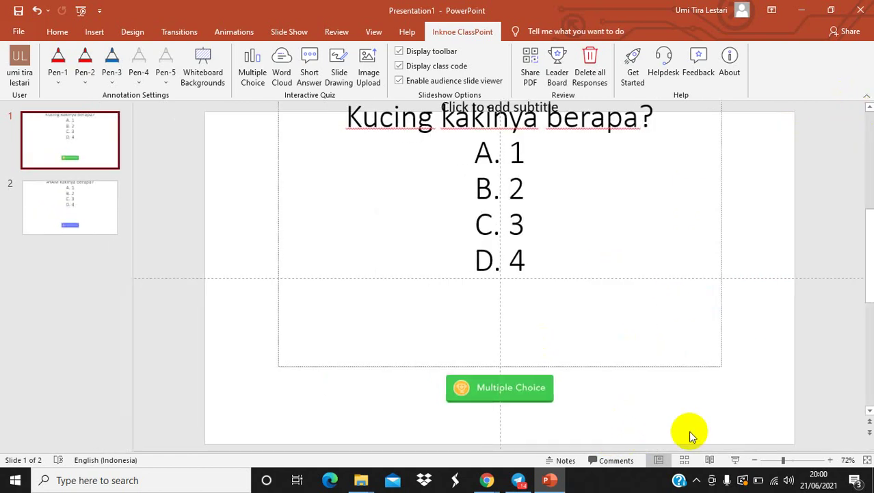
# Step: Present the "Kucing kakinya berapa?" slide, view its responses and display the leader board as a table
pyautogui.click(736, 460)
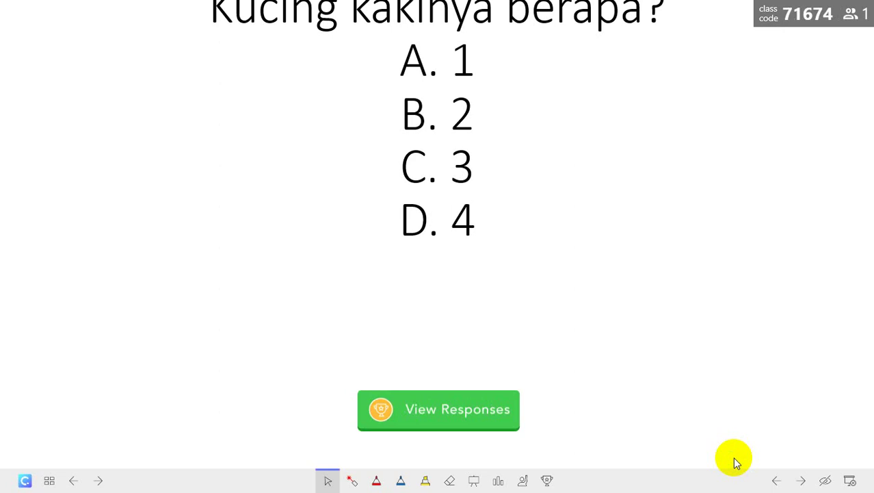
pyautogui.click(502, 408)
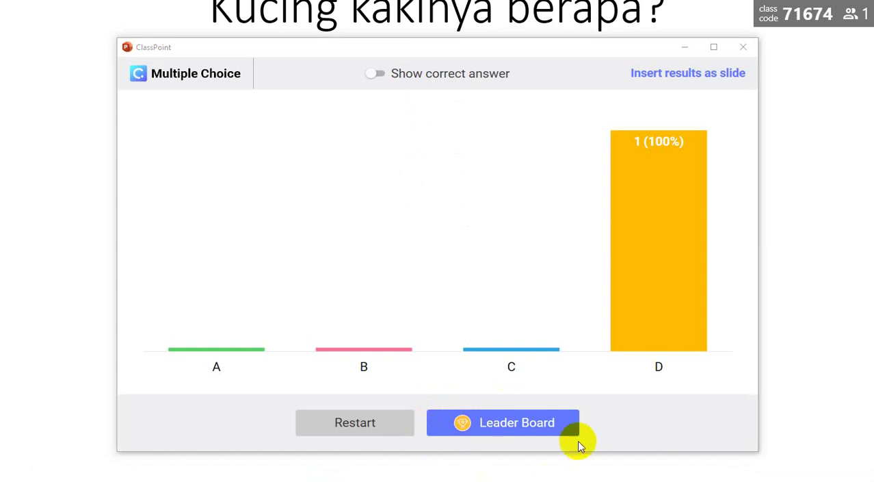
pyautogui.click(545, 423)
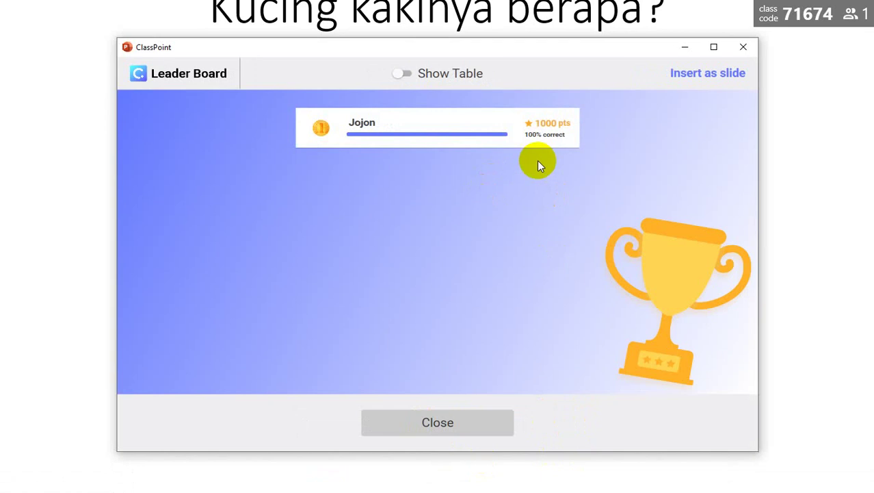
pyautogui.click(406, 75)
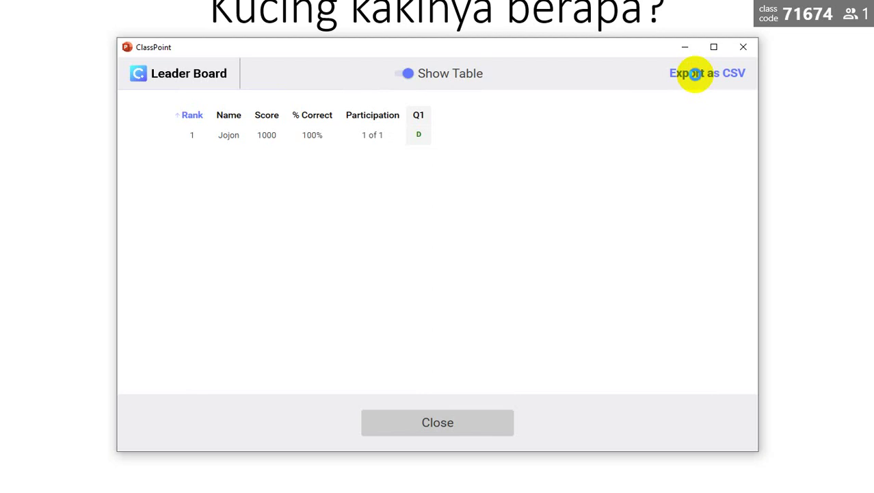
# Step: Export the leader board as a CSV file named QUIZ NAMA BINATANG in the Documents folder
pyautogui.click(694, 73)
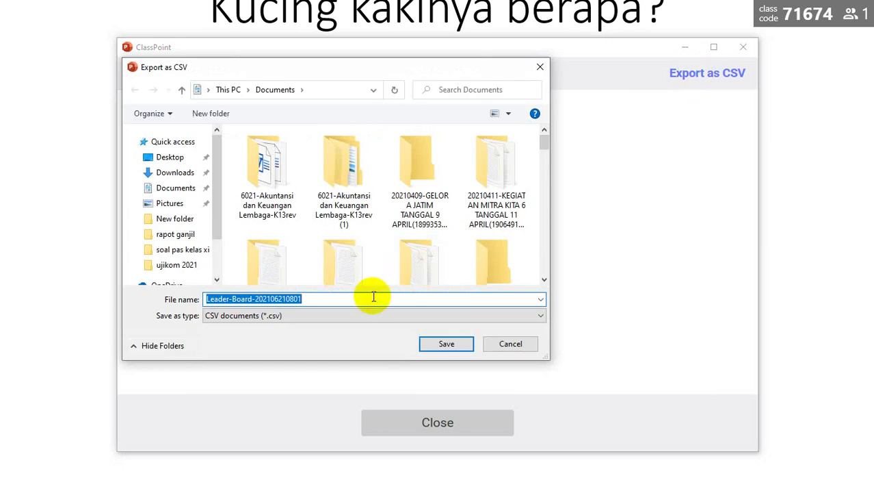
pyautogui.write('QU')
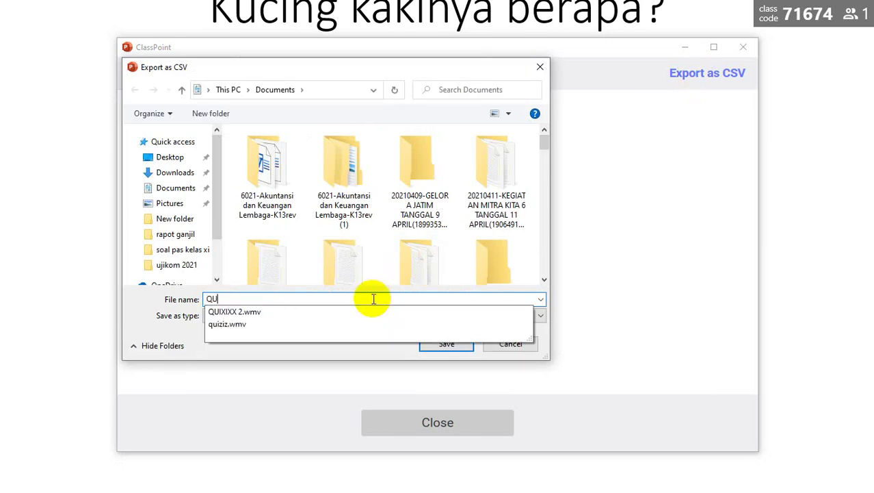
pyautogui.write('IZ BIN')
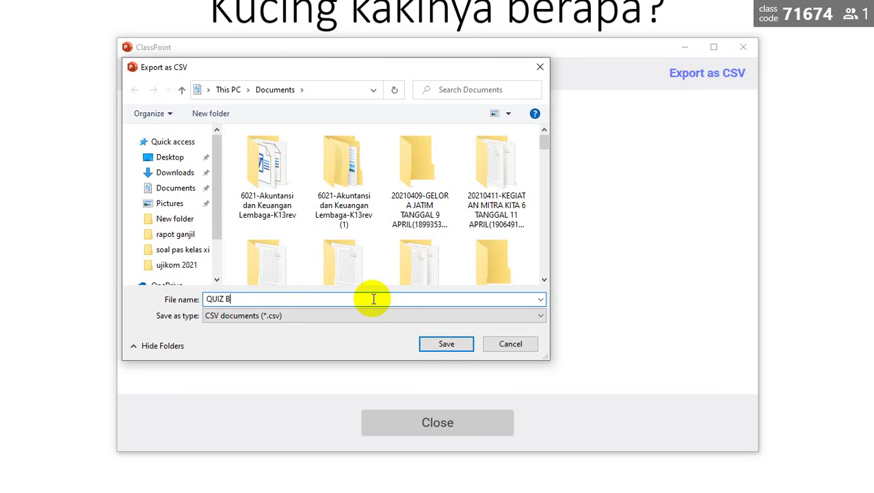
pyautogui.press('BackSpace')
pyautogui.press('BackSpace')
pyautogui.press('BackSpace')
pyautogui.write('NAMA BINATANG')
pyautogui.click(460, 345)
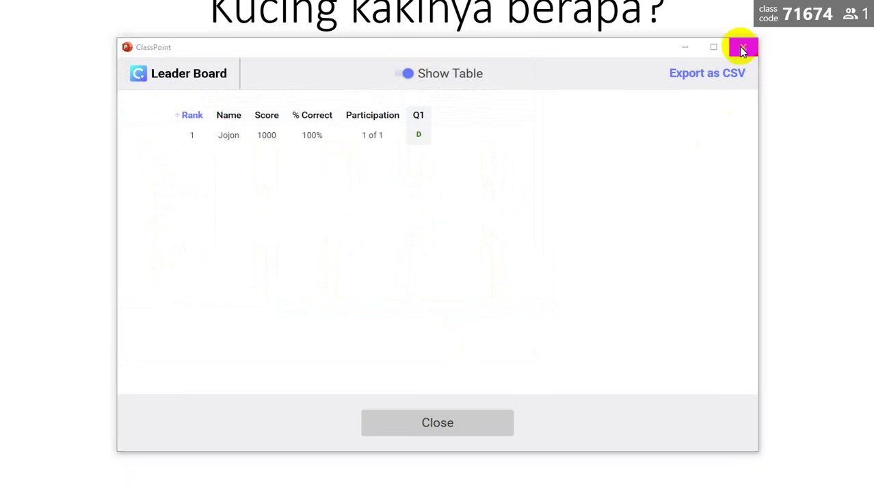
# Step: Close the leader board, advance to the "AYAM kakinya berapa?" slide and exit the slide show
pyautogui.click(438, 424)
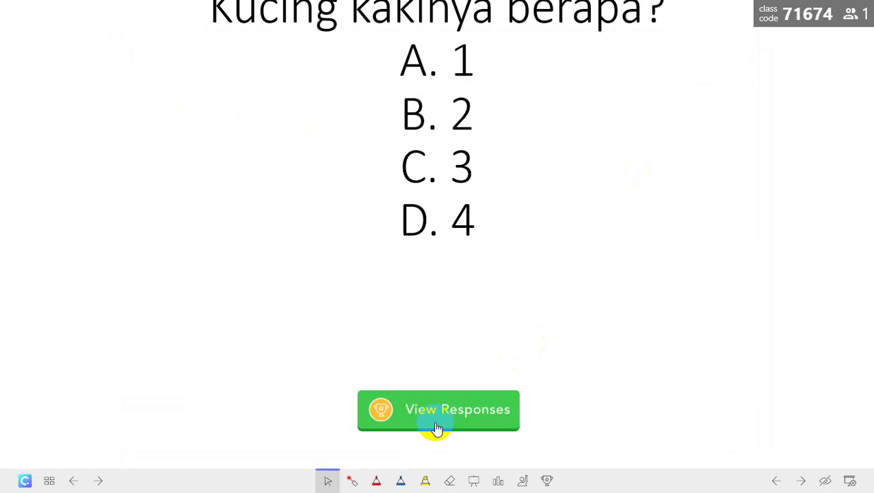
pyautogui.press('Right')
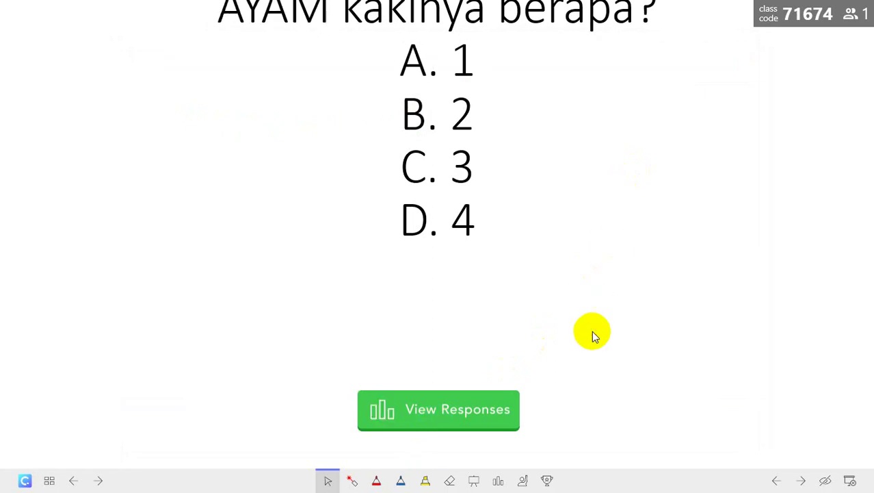
pyautogui.press('Escape')
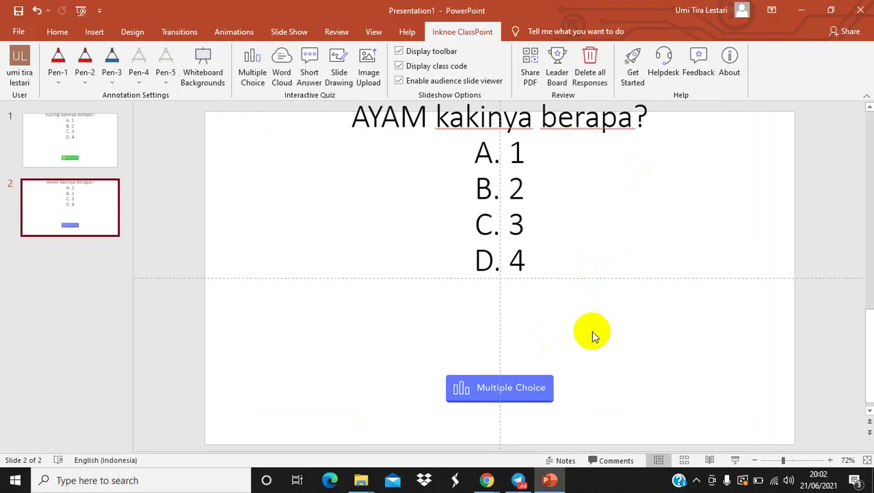
# Step: Switch to a maximized File Explorer window and open the exported QUIZ NAMA BINATANG file from the recent files
pyautogui.click(362, 481)
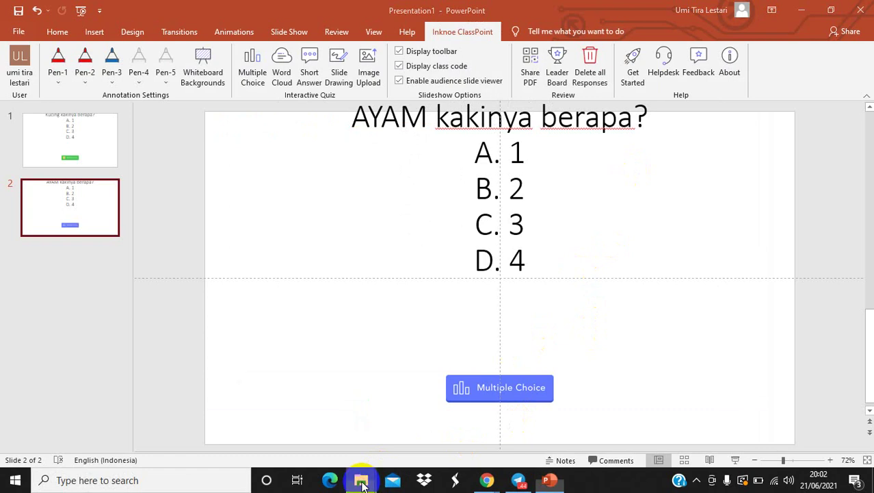
pyautogui.moveTo(363, 483)
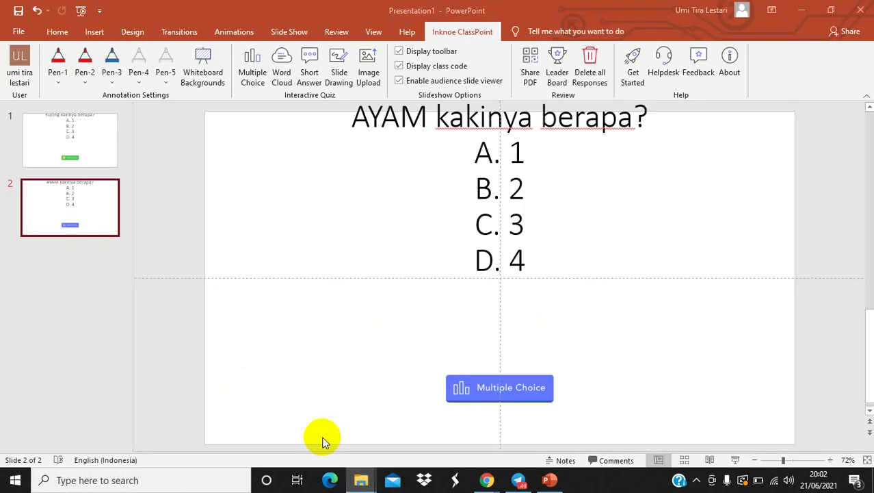
pyautogui.click(360, 479)
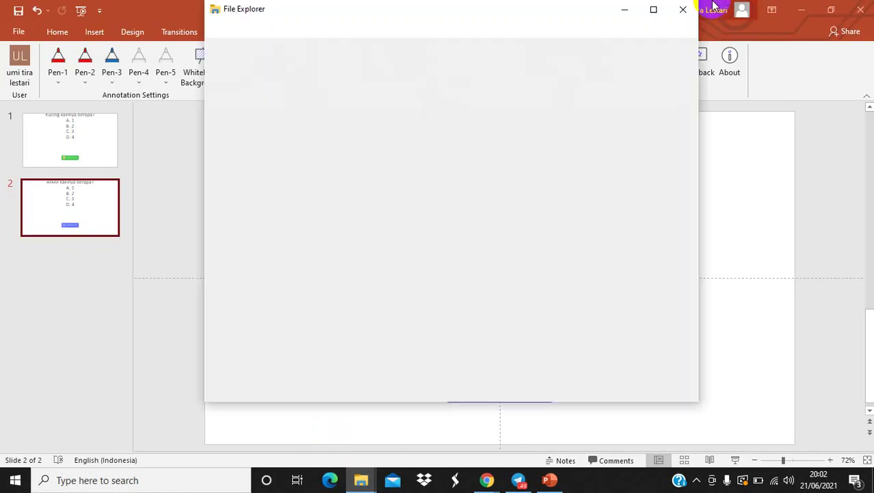
pyautogui.click(653, 9)
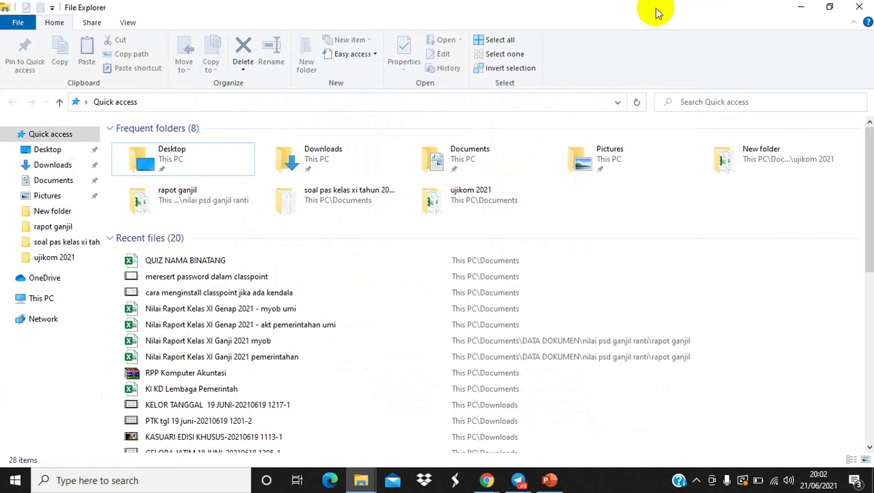
pyautogui.doubleClick(221, 262)
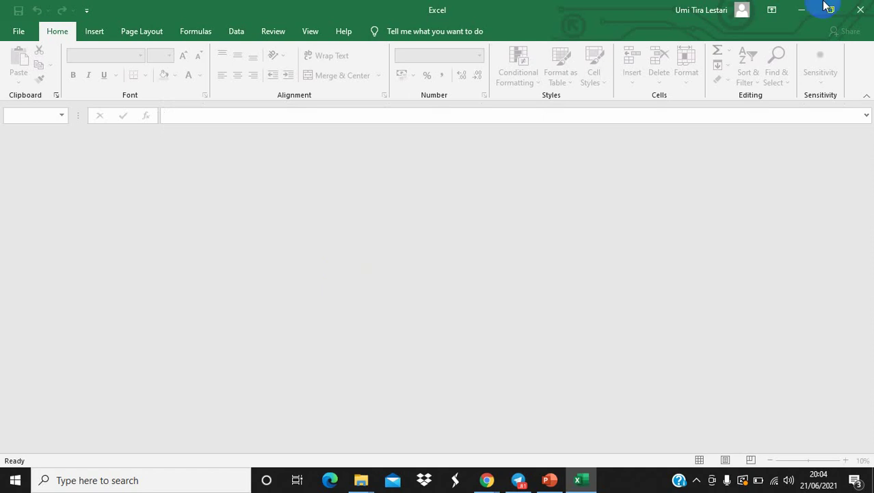
# Step: Close the empty Excel window, reopen the QUIZ NAMA BINATANG file from the recent files and dismiss the chat notifications
pyautogui.click(862, 8)
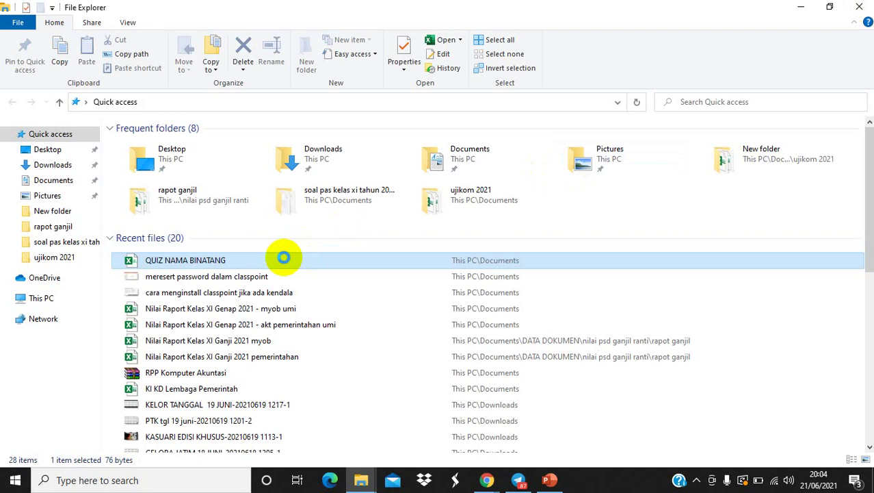
pyautogui.doubleClick(286, 262)
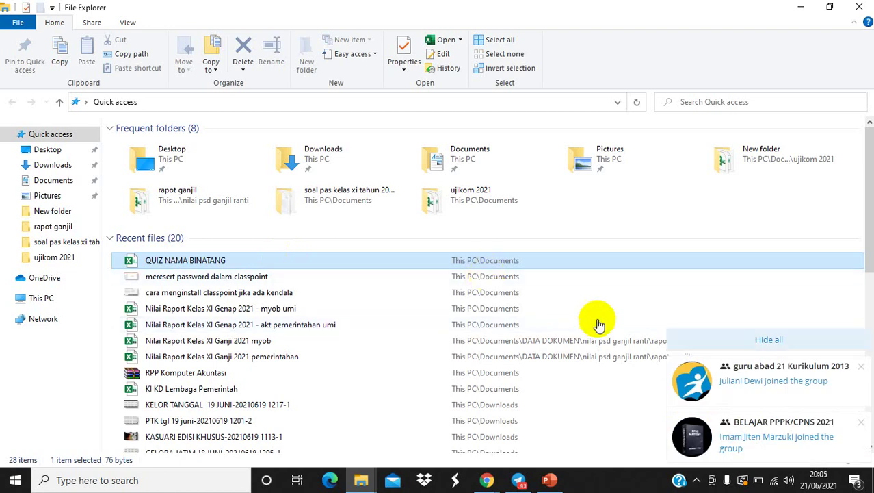
pyautogui.click(707, 340)
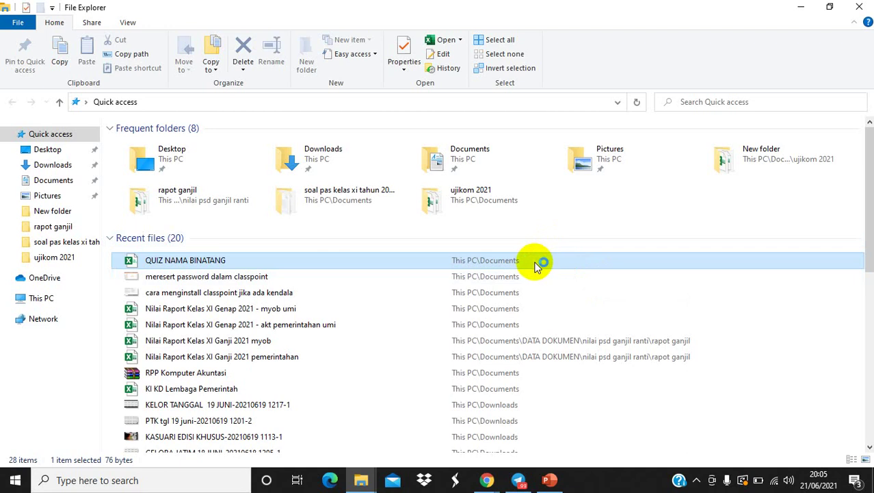
pyautogui.doubleClick(342, 264)
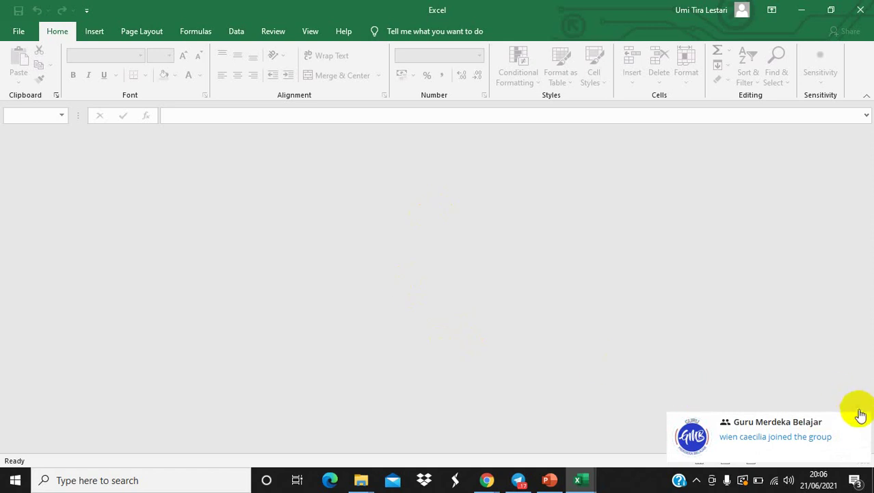
pyautogui.click(861, 422)
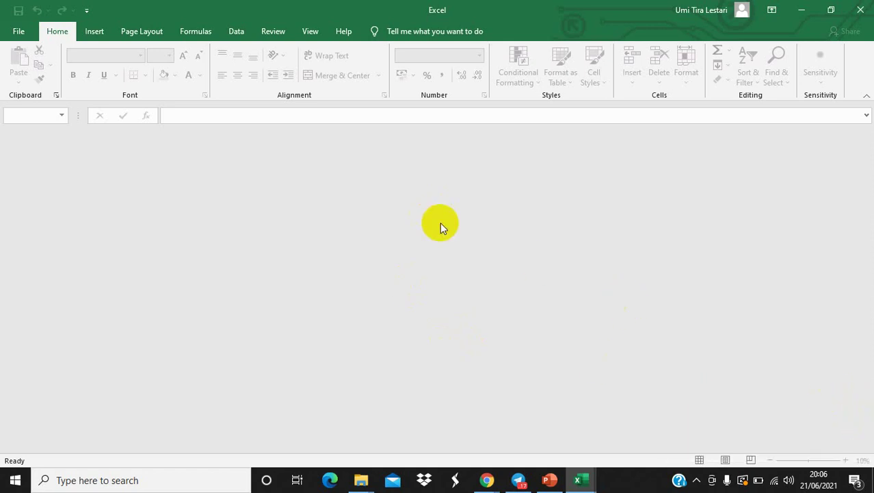
# Step: Switch to the QUIZ NAMA BINATANG workbook in Excel to review the exported leader board data, and return to the PowerPoint presentation
pyautogui.click(578, 481)
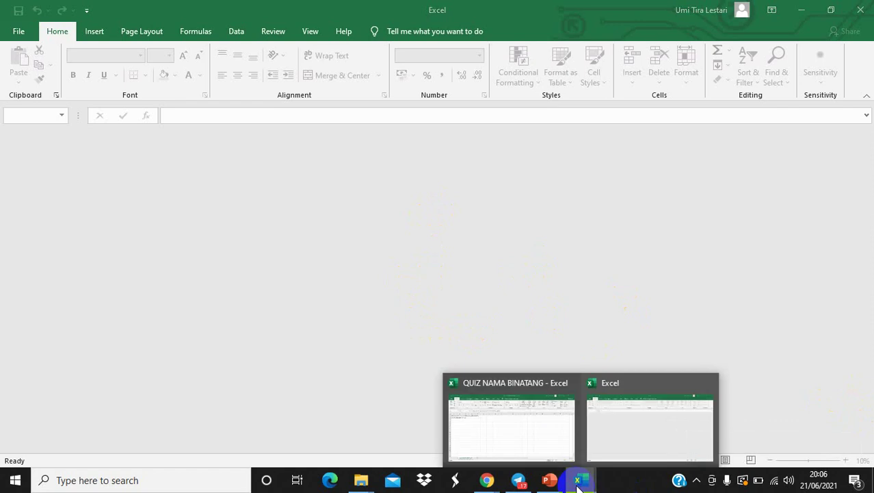
pyautogui.click(516, 416)
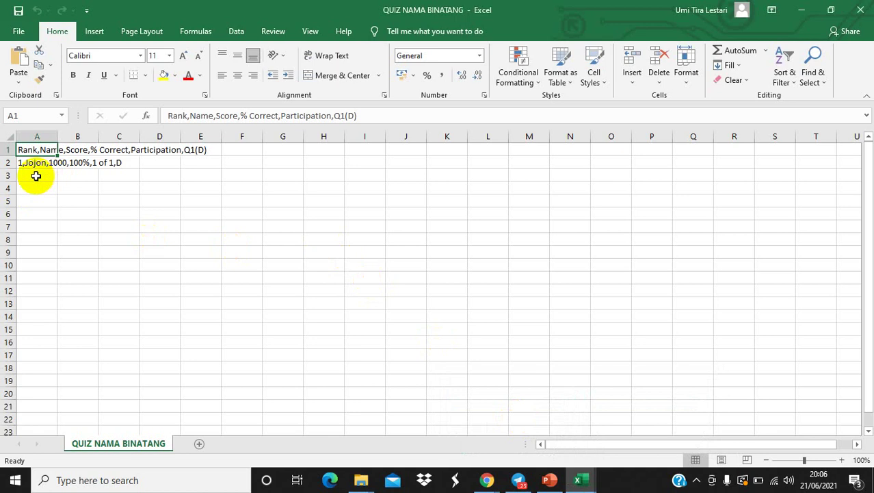
pyautogui.click(95, 172)
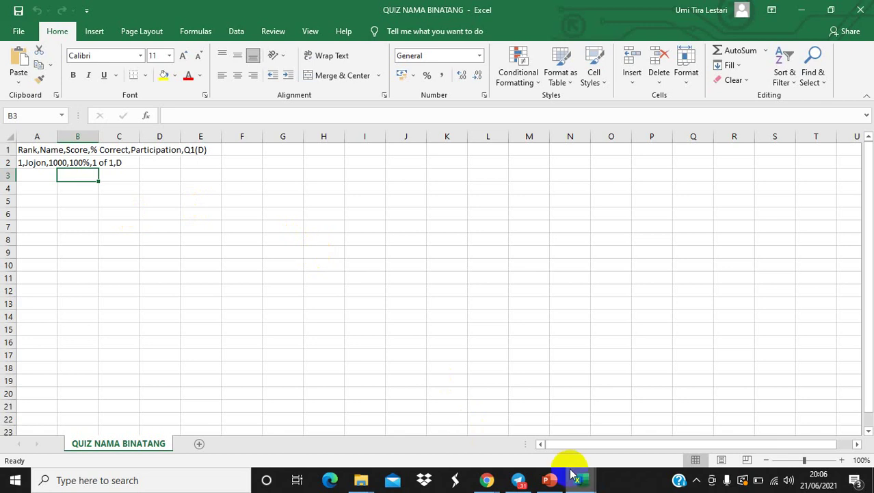
pyautogui.click(549, 481)
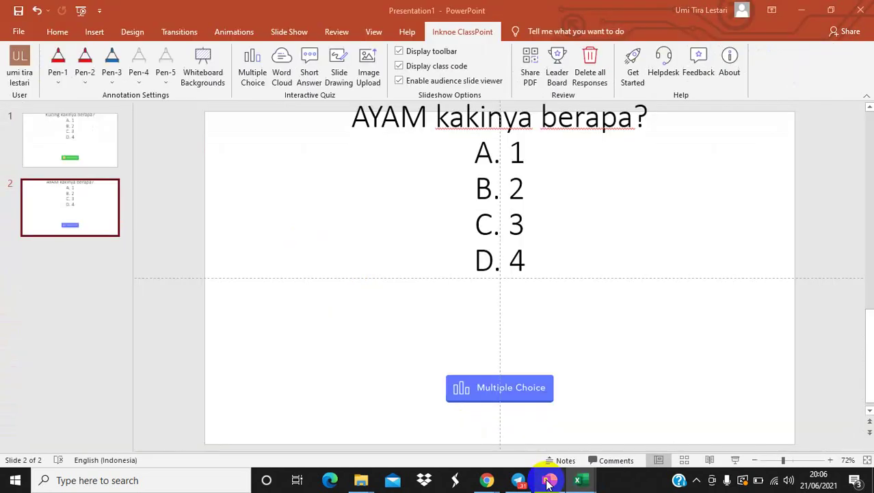